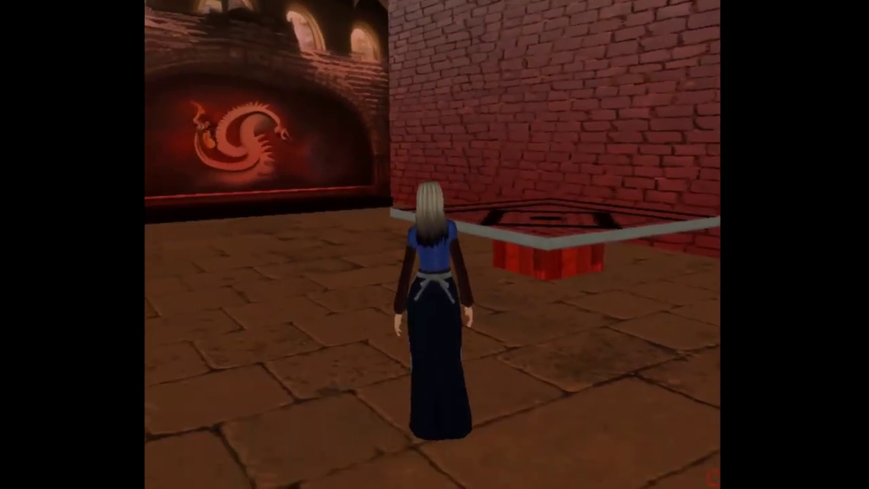
# Walk around the table in the 3D room to examine its top and base
pyautogui.press('Right')
pyautogui.press('Left')
pyautogui.press('Left')
pyautogui.press('Down')
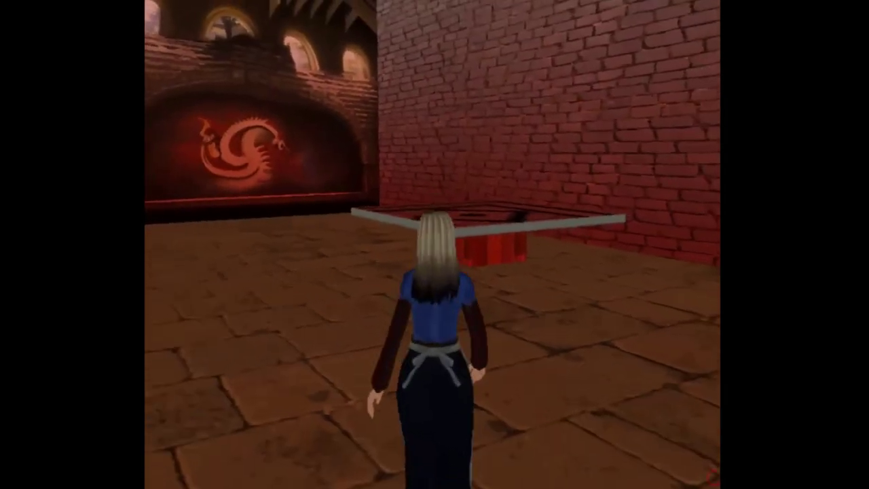
pyautogui.press('Left')
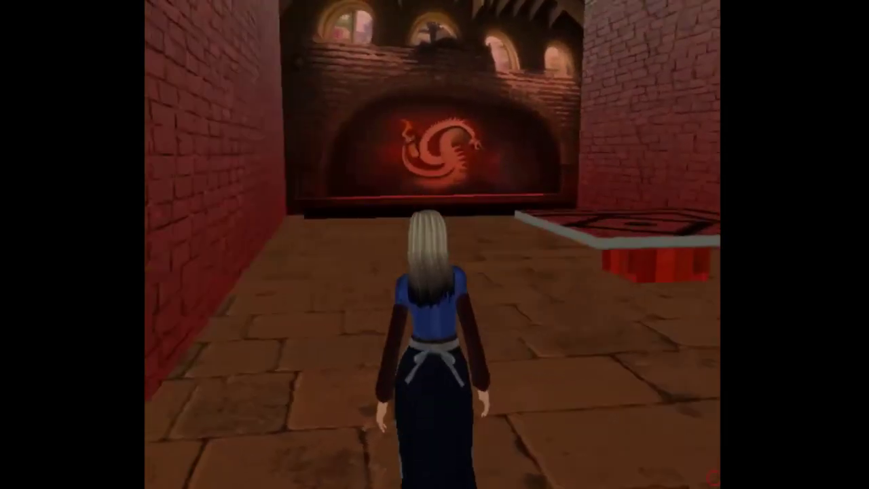
pyautogui.press('Right')
pyautogui.press('Right')
# Open the 2D map editor at the table's walls and show the grid with a spacing of 16
pyautogui.press('Escape')
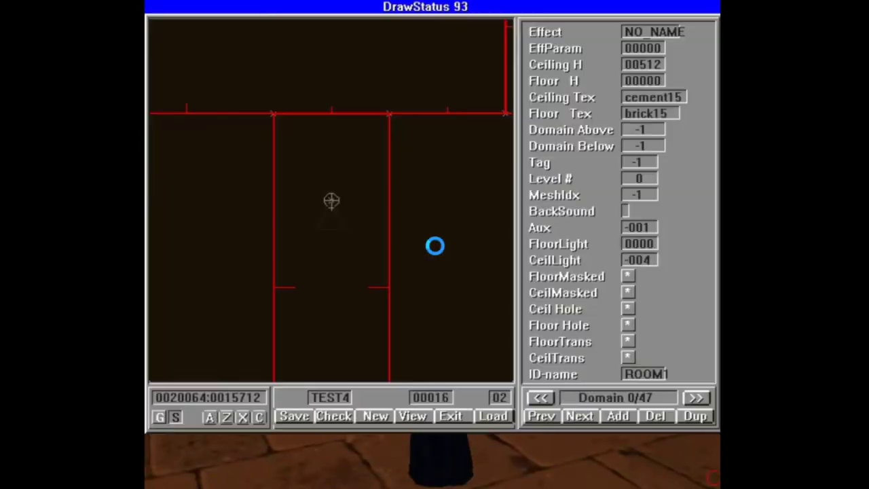
pyautogui.click(332, 353)
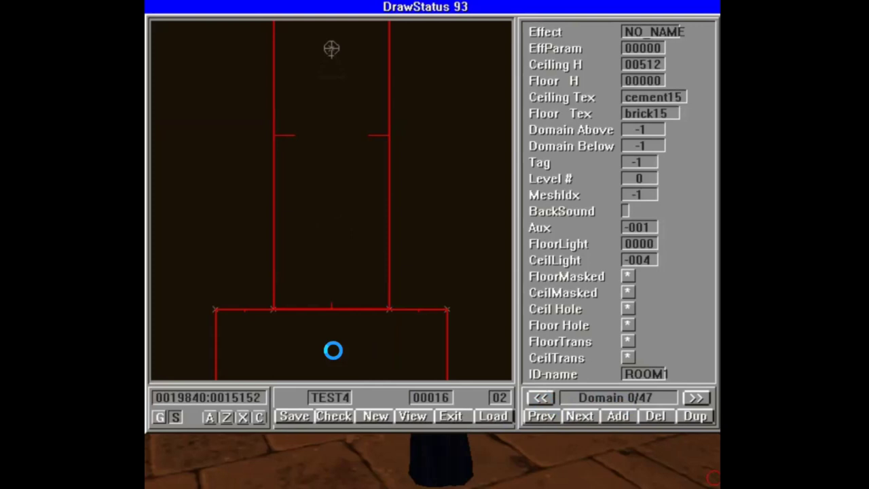
pyautogui.click(331, 351)
pyautogui.click(325, 242)
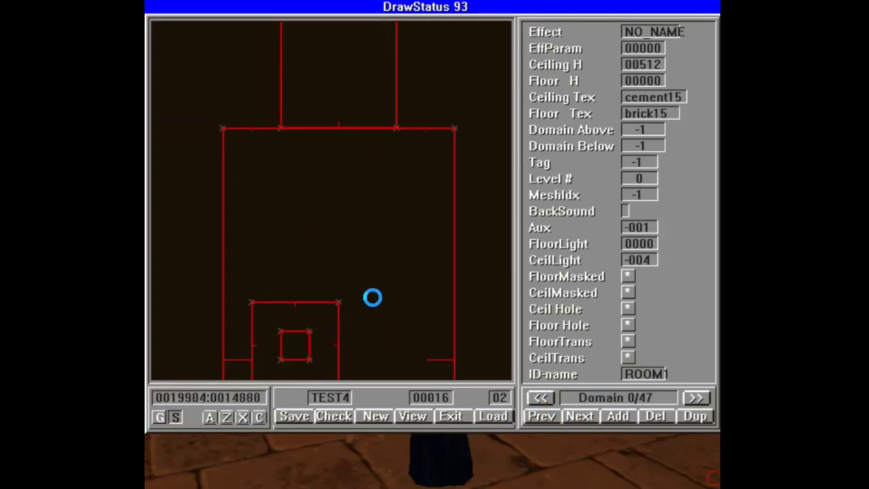
pyautogui.click(359, 238)
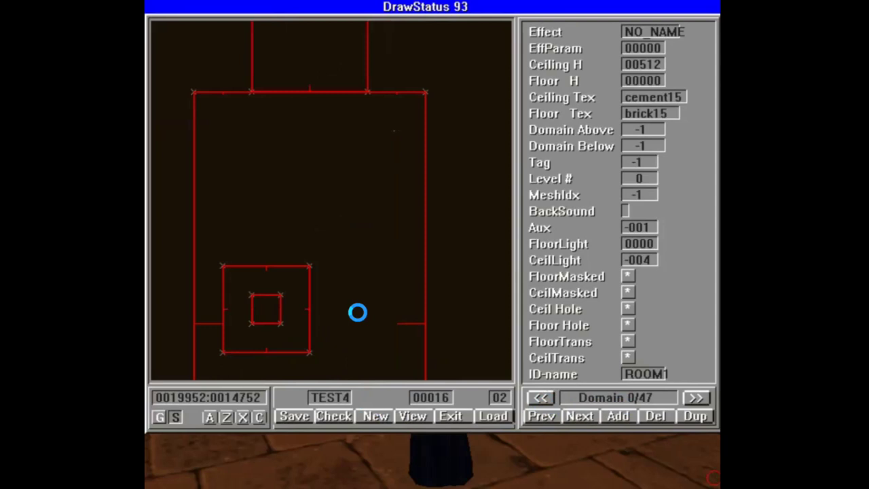
pyautogui.press('g')
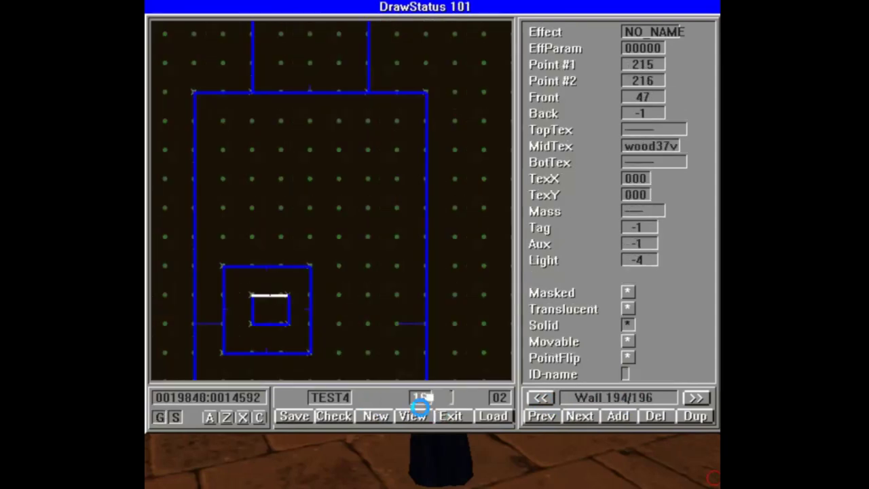
pyautogui.click(420, 401)
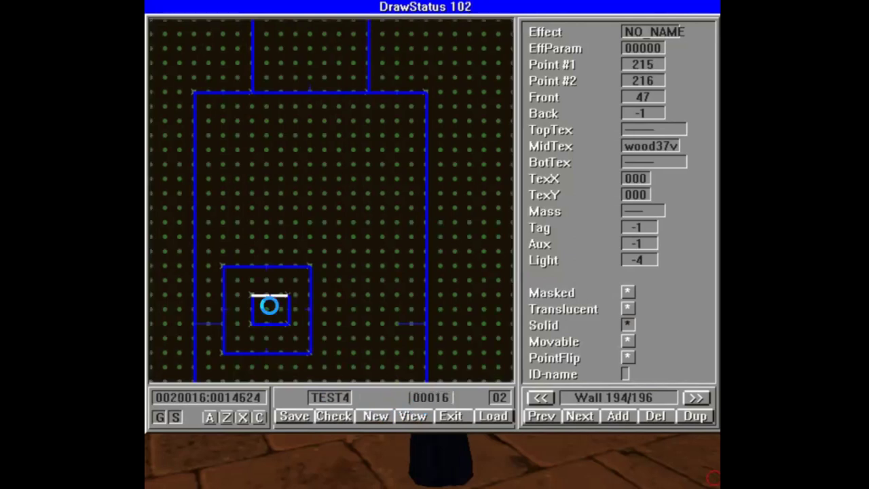
# Resize the table by moving its walls straight along the grid, narrowing the outer top rectangle and enlarging the inner base rectangle
pyautogui.click(270, 303)
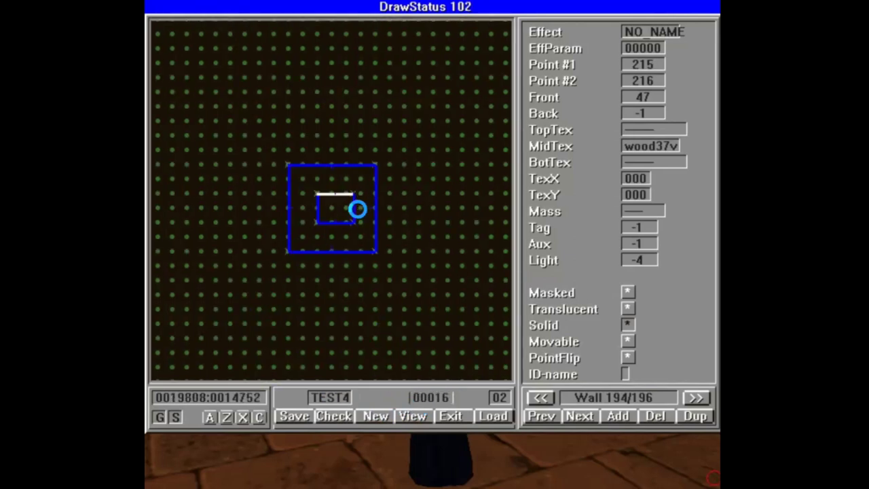
pyautogui.click(343, 200)
pyautogui.moveTo(343, 195); pyautogui.dragTo(343, 194)
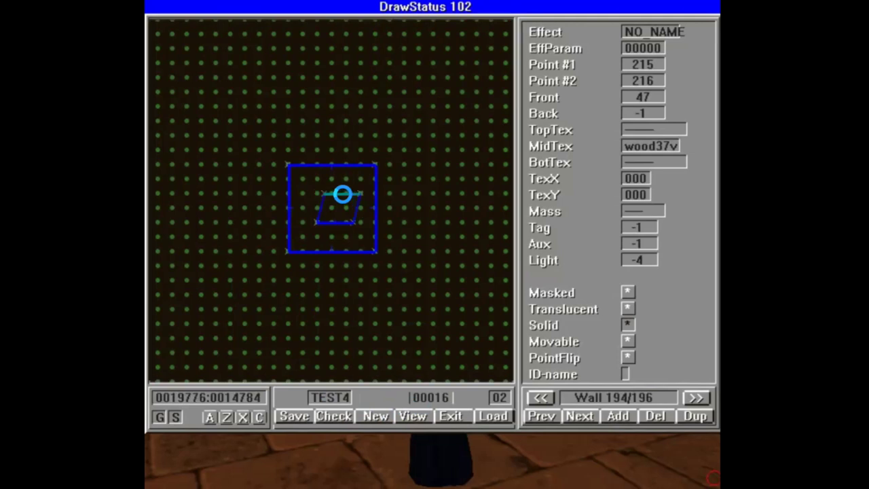
pyautogui.press('Left')
pyautogui.press('Left')
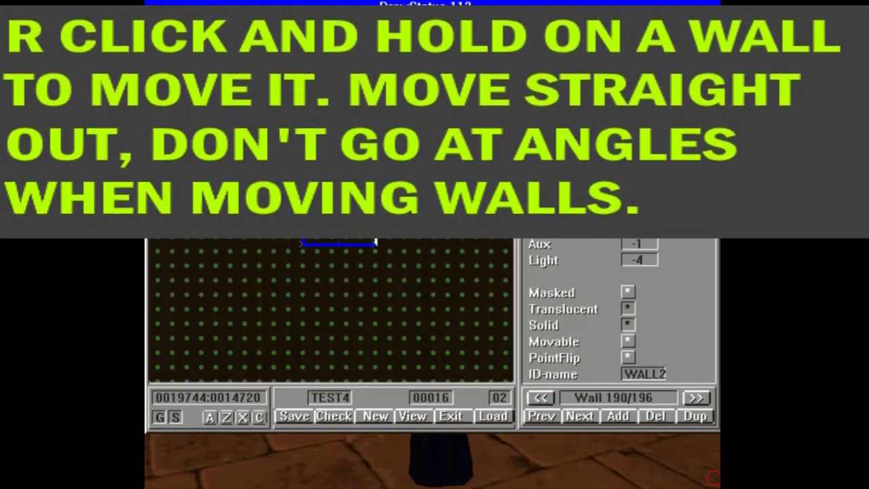
pyautogui.moveTo(332, 228); pyautogui.dragTo(353, 217, button='right')
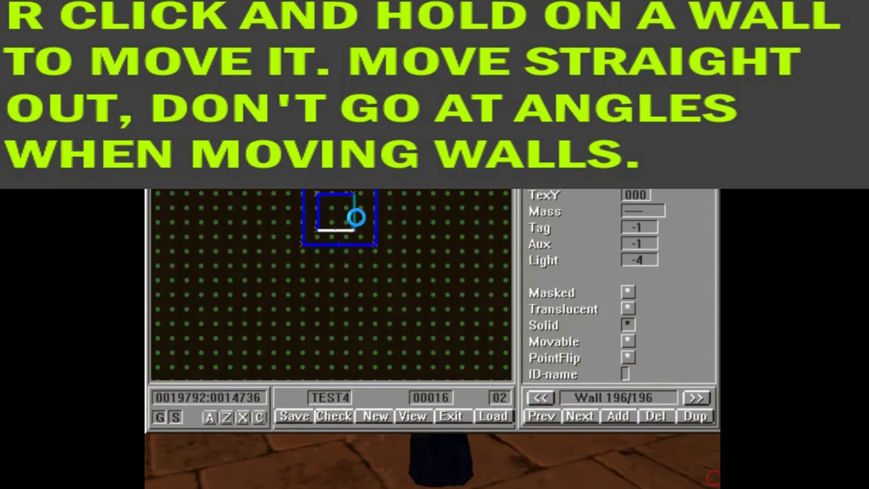
pyautogui.moveTo(359, 219); pyautogui.dragTo(364, 219, button='right')
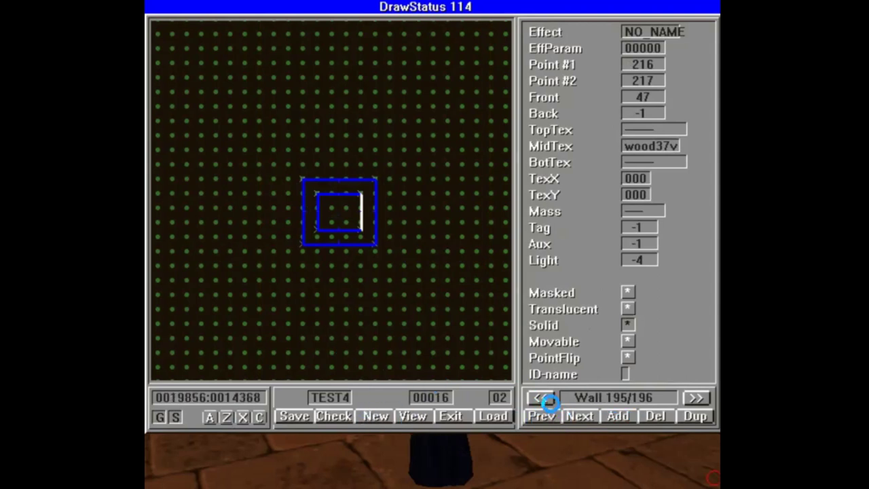
# Check the ID names of the table's inner and outer domains, and save and reload the TEST4 map
pyautogui.click(546, 399)
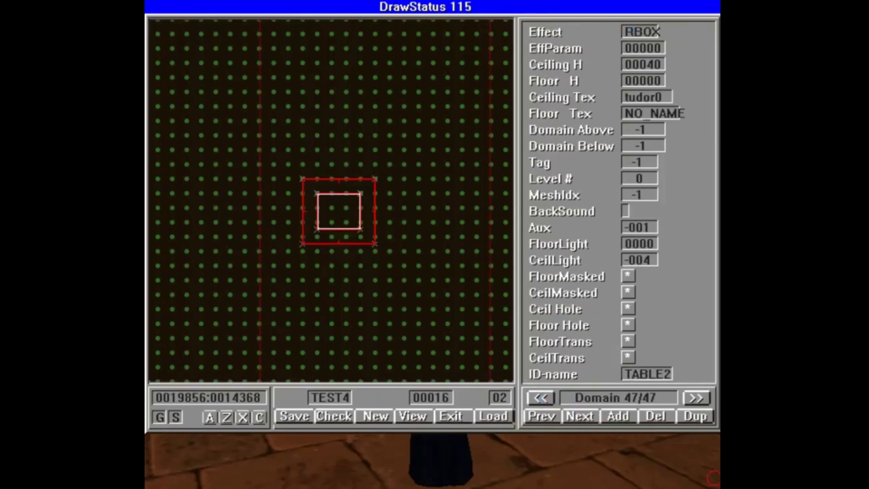
pyautogui.click(374, 222)
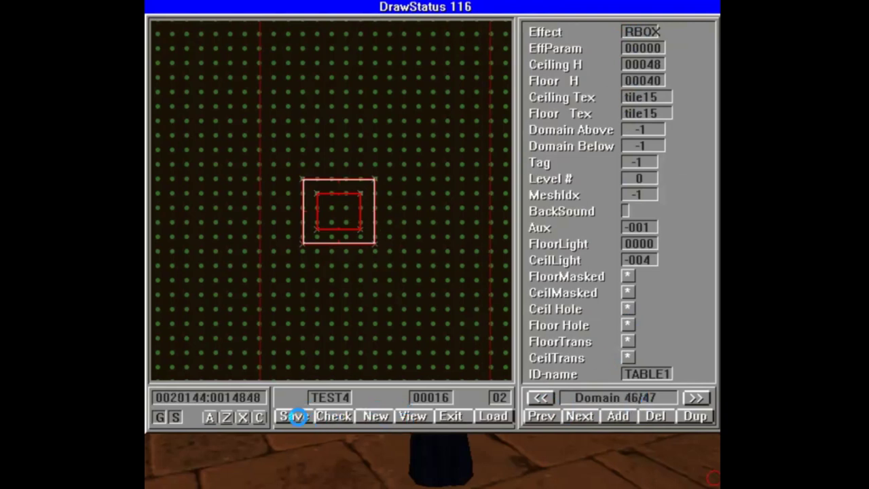
pyautogui.click(294, 416)
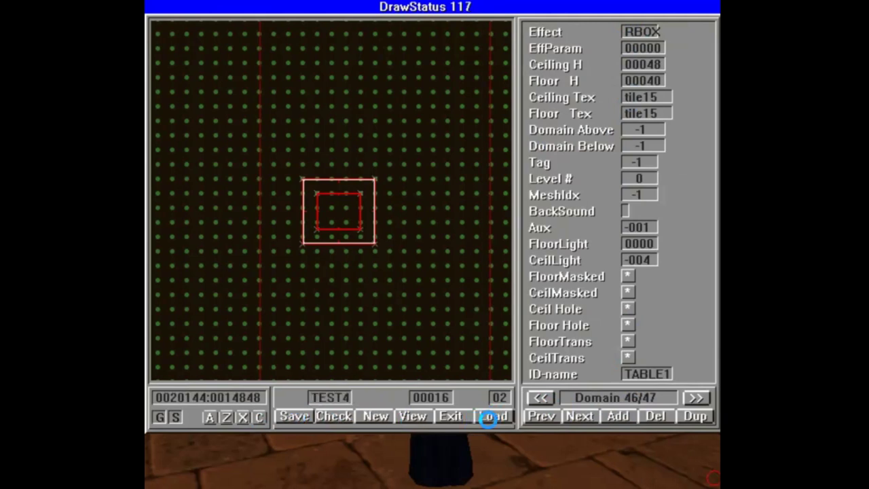
pyautogui.click(490, 416)
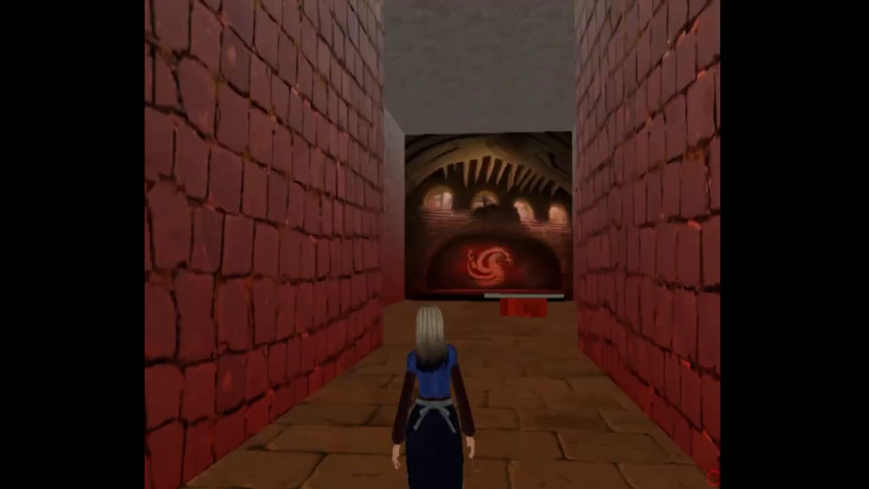
# Walk up to the table in the reloaded 3D room and examine its new proportions from several sides
pyautogui.press('Up')
pyautogui.press('Up')
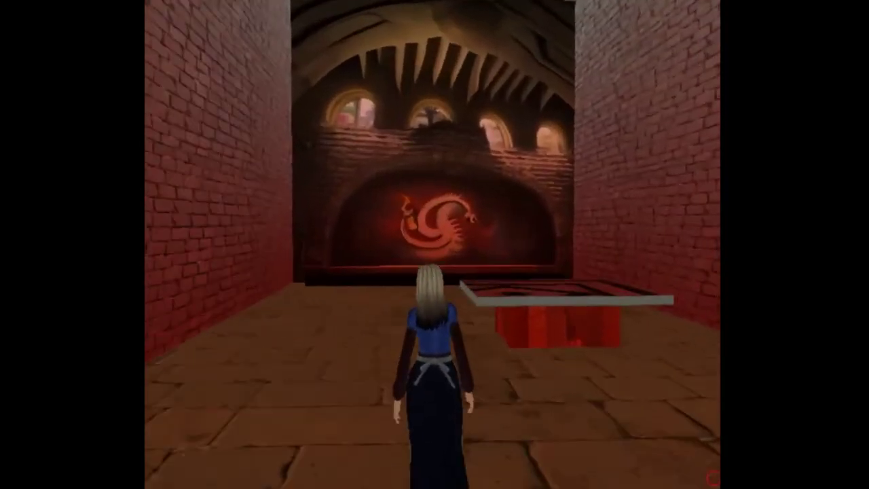
pyautogui.press('Right')
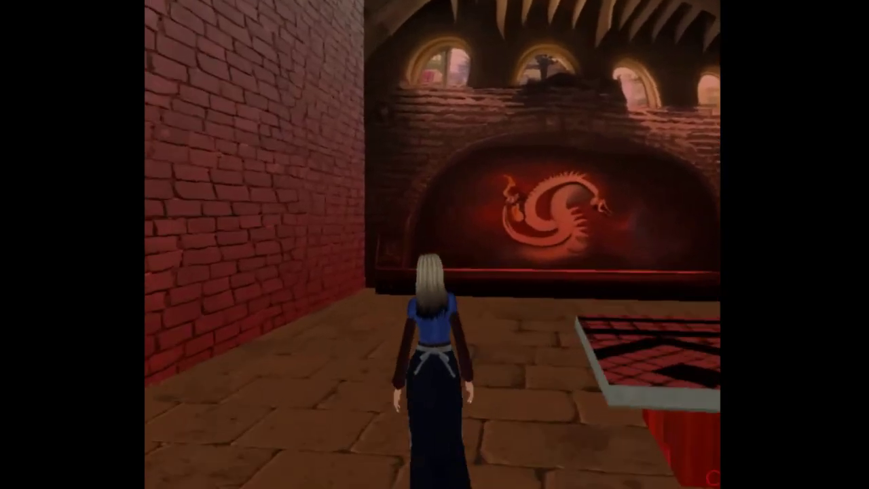
pyautogui.press('Left')
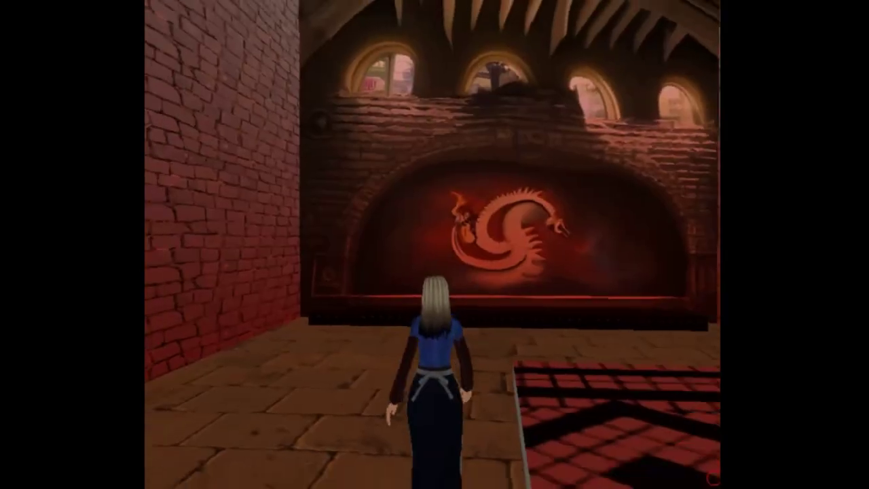
pyautogui.press('Left')
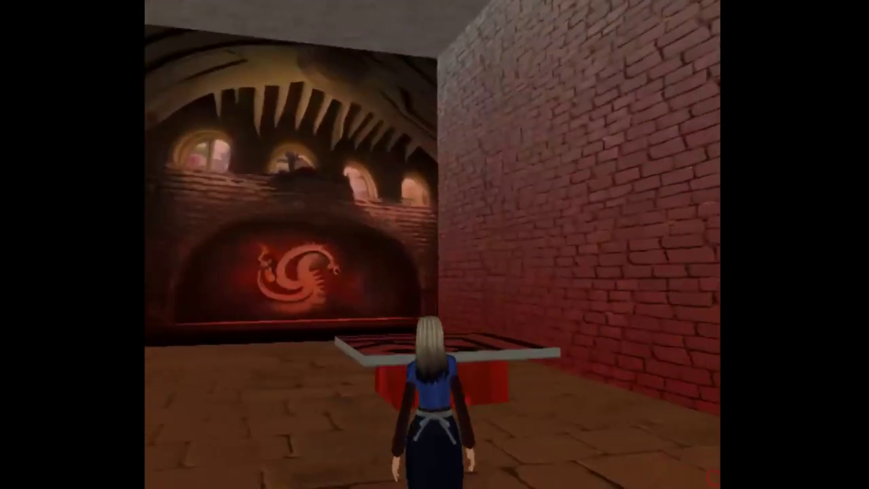
pyautogui.press('Right')
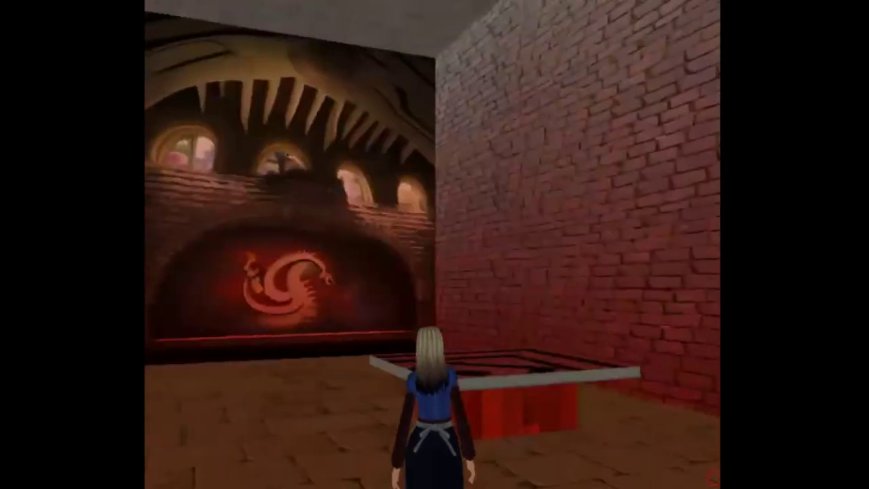
pyautogui.press('Down')
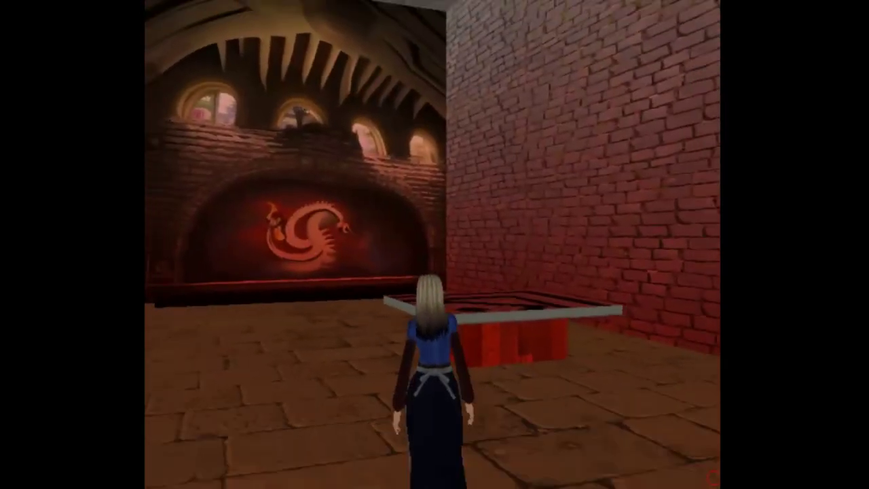
pyautogui.press('Up')
pyautogui.press('Left')
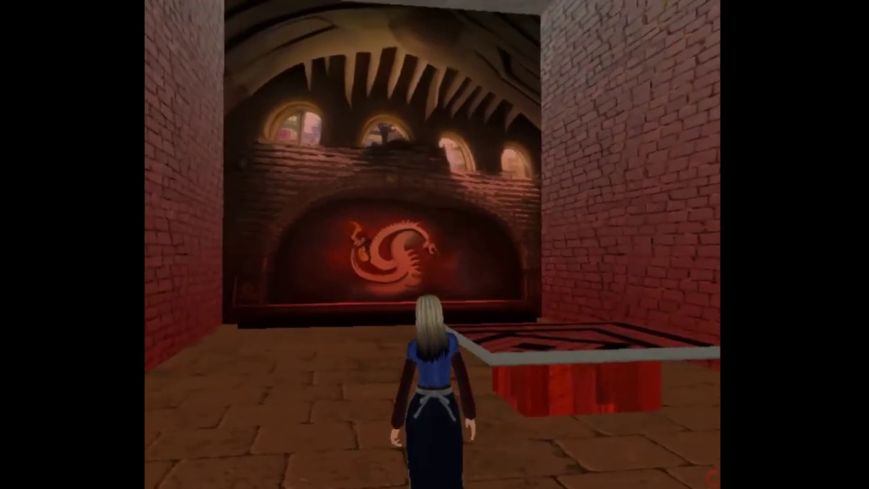
# Edit region TABLE2 to use a colour on floor, ceiling and walls, with red 0.35, green 0.00 and blue 0.46
pyautogui.press('e')
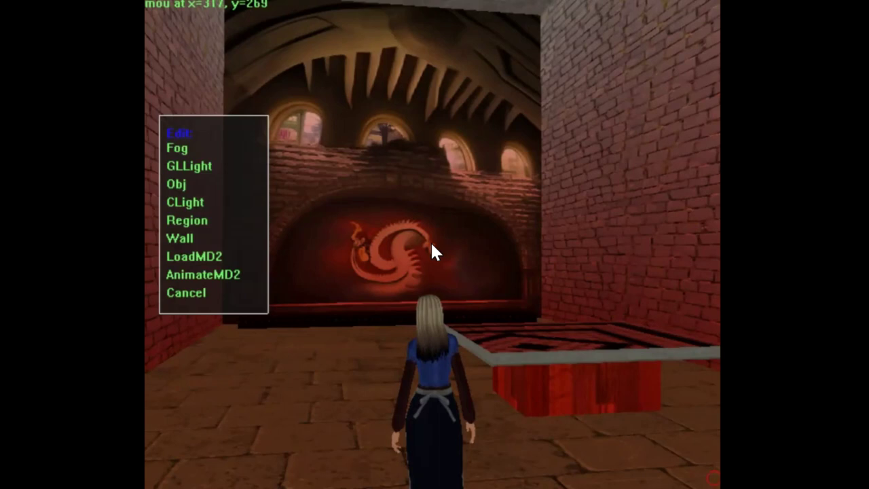
pyautogui.click(190, 218)
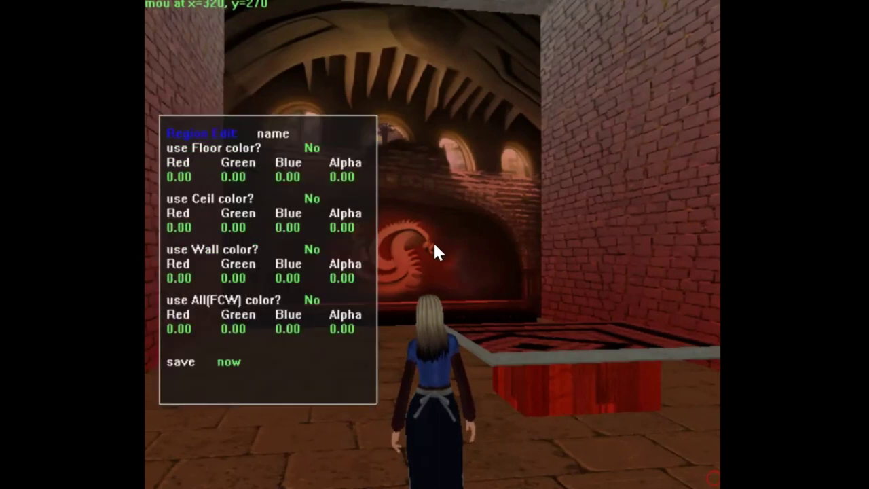
pyautogui.click(306, 133)
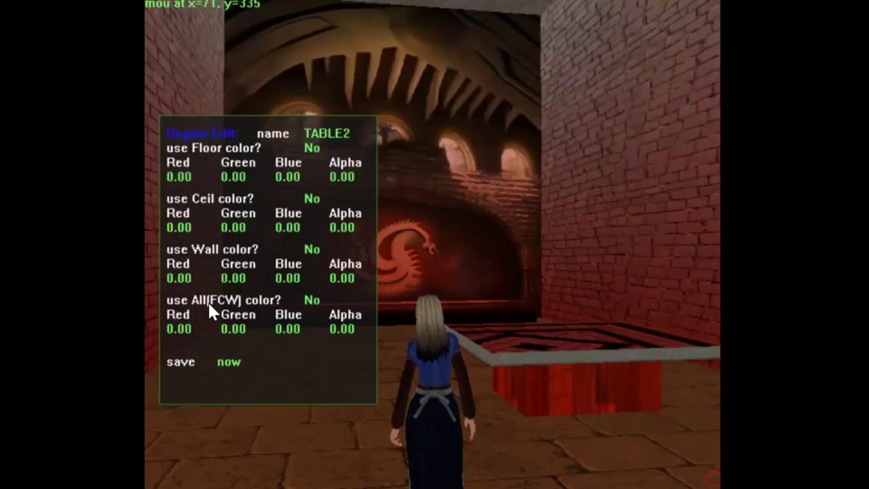
pyautogui.click(309, 298)
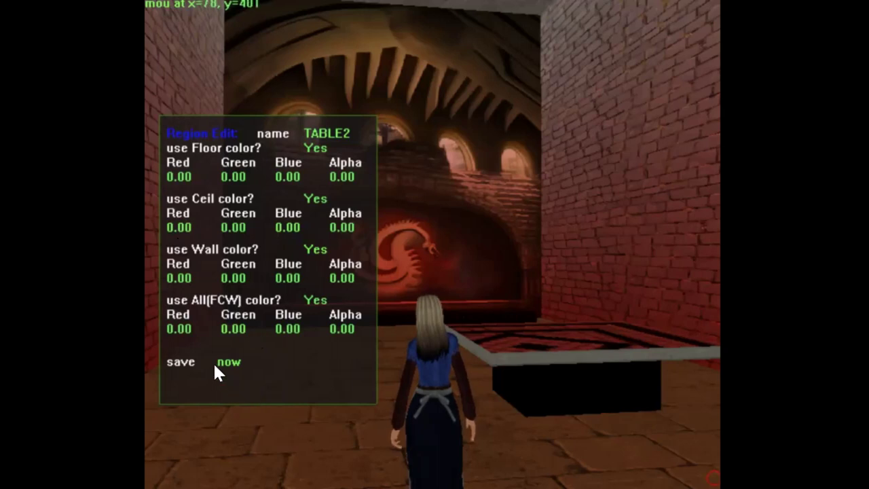
pyautogui.click(180, 329)
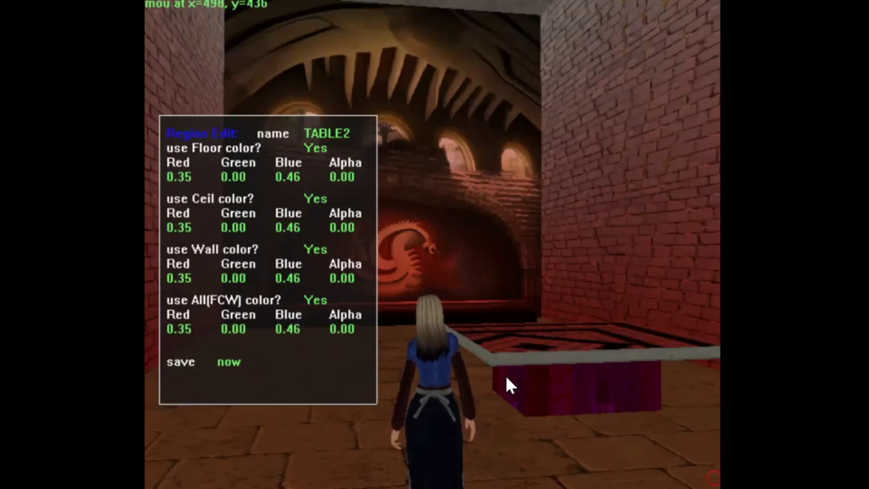
# Give region TABLE1 an all-surfaces colour of red 0.69, green 0.11 and blue 0.45, and save the region
pyautogui.click(354, 134)
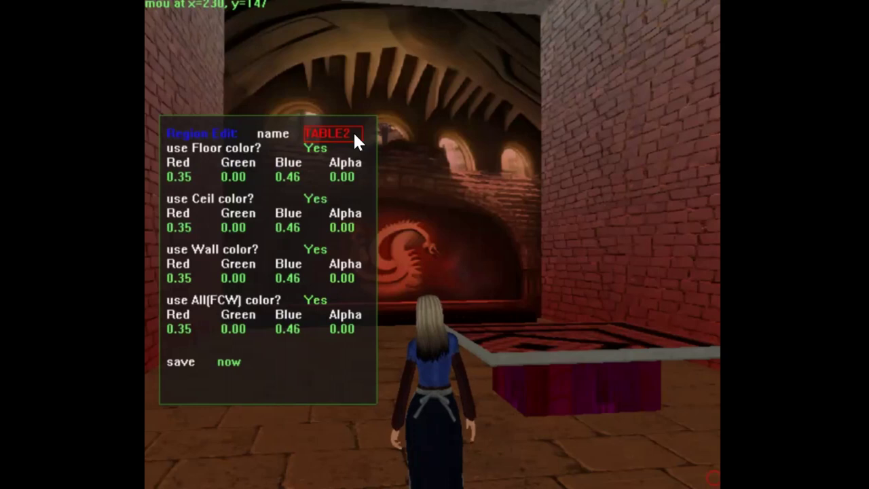
pyautogui.click(354, 133)
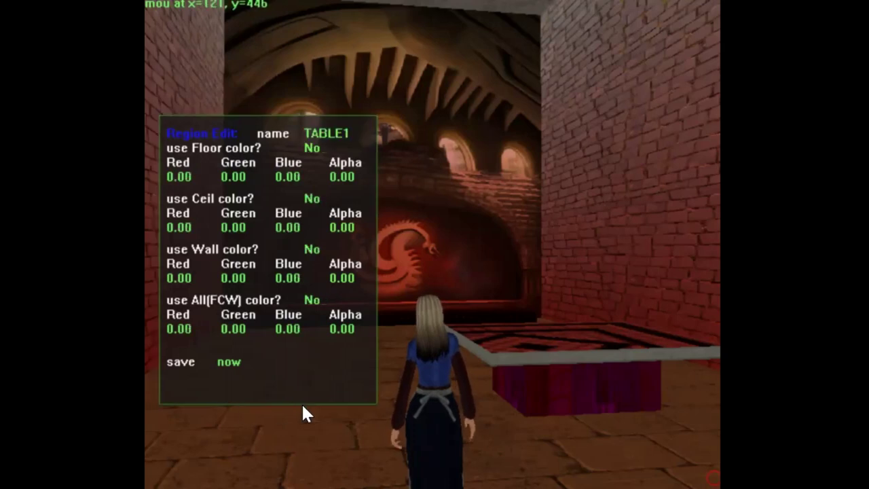
pyautogui.click(306, 300)
pyautogui.moveTo(307, 292); pyautogui.dragTo(304, 221)
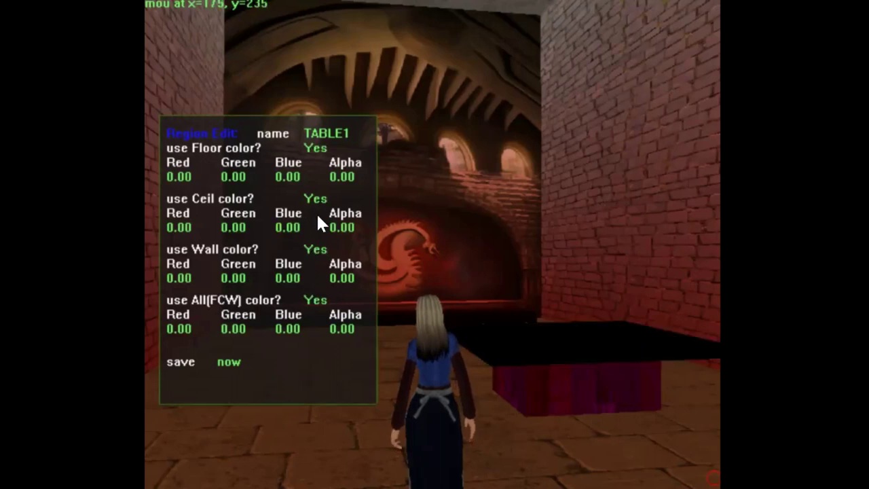
pyautogui.click(174, 329)
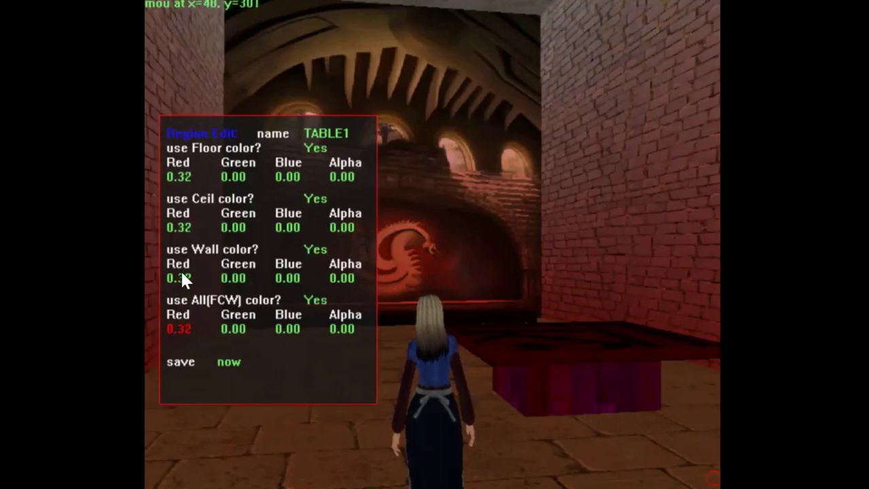
pyautogui.moveTo(182, 239); pyautogui.dragTo(183, 221)
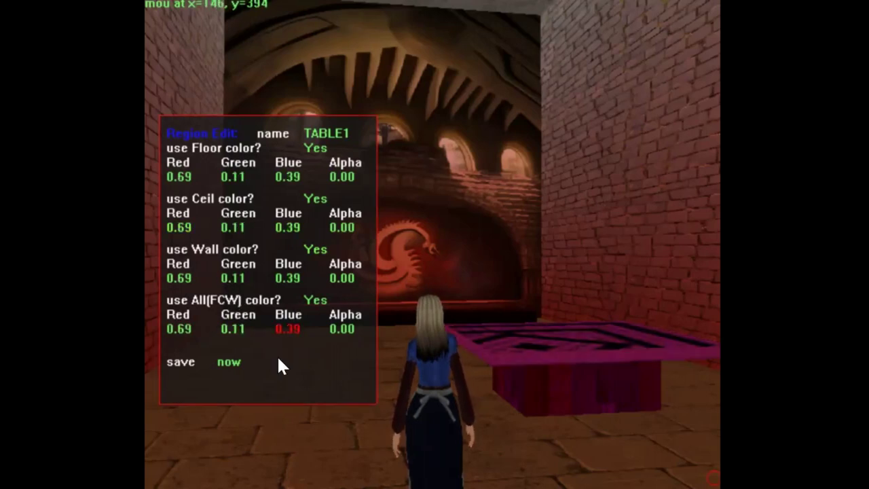
pyautogui.moveTo(277, 355); pyautogui.dragTo(274, 344)
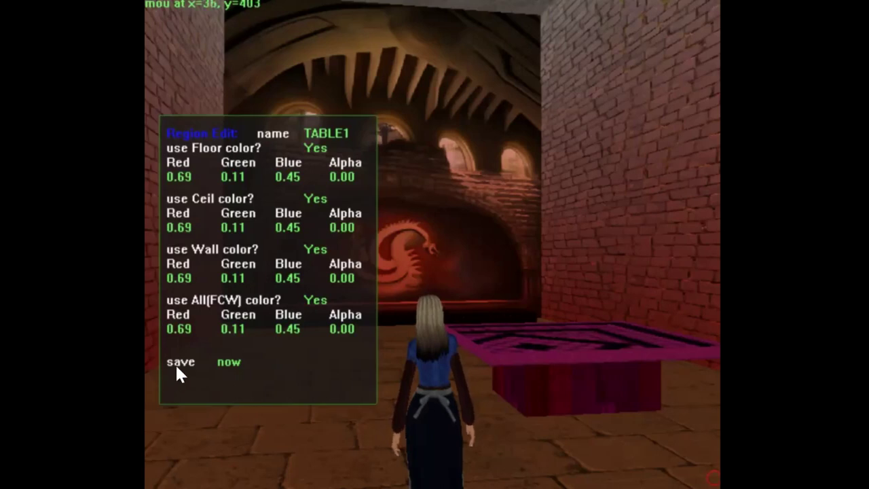
pyautogui.click(228, 362)
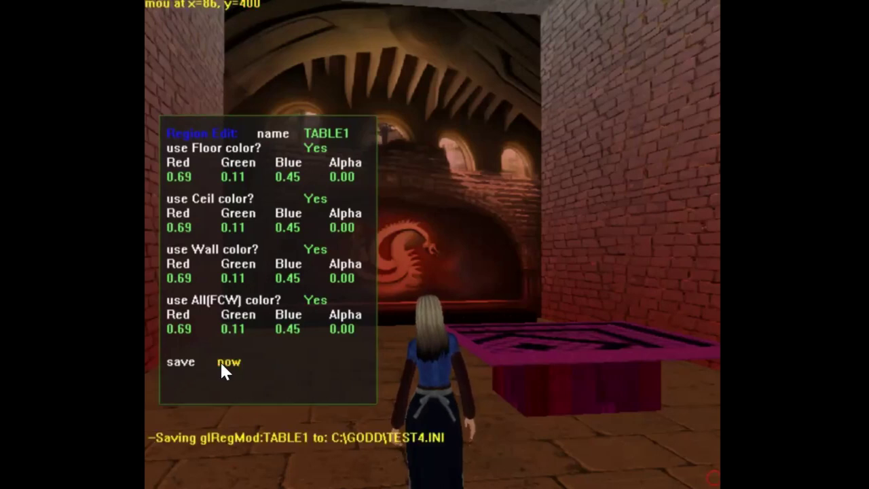
# Recall region TABLE2 by name and save its colour settings
pyautogui.click(346, 134)
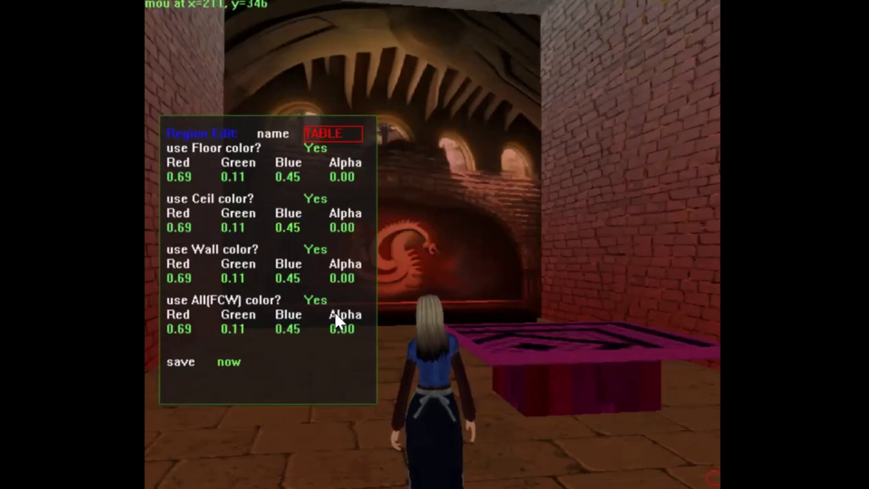
pyautogui.write('2')
pyautogui.press('Return')
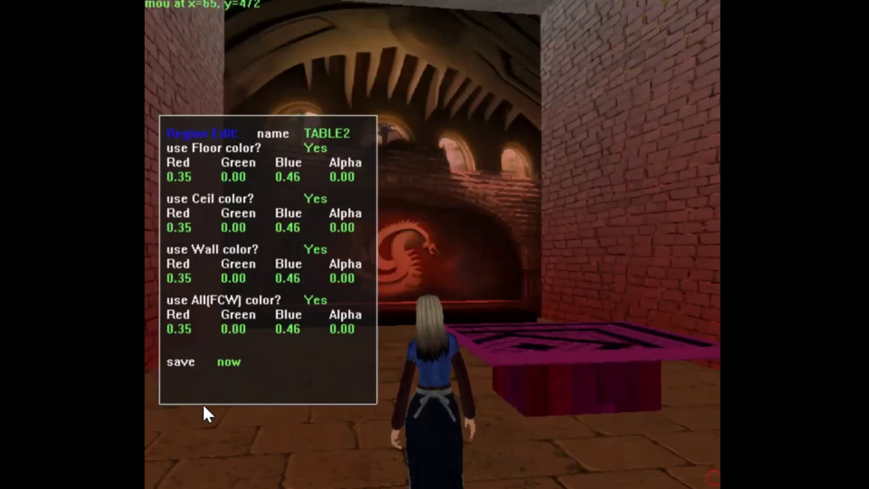
pyautogui.click(228, 361)
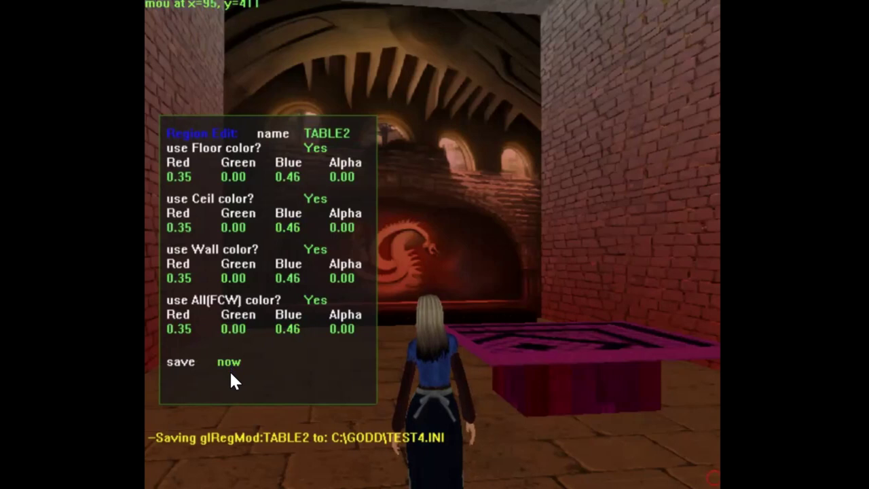